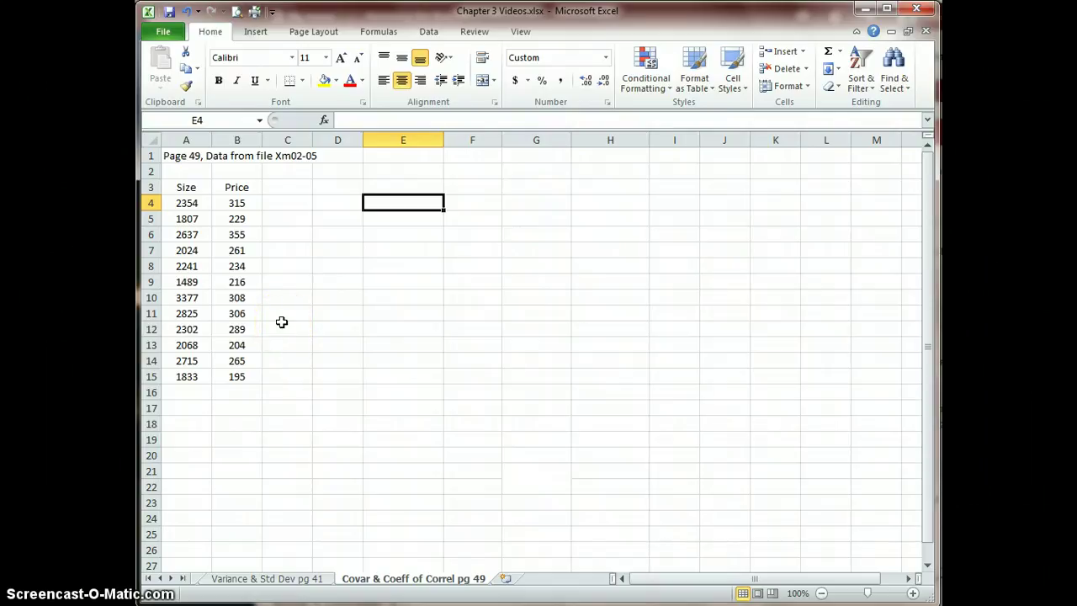
Step: Label E4 'Covariance' and begin =COVAR in F4, comparing the COVARIANCE.S and COVAR descriptions
type("C")
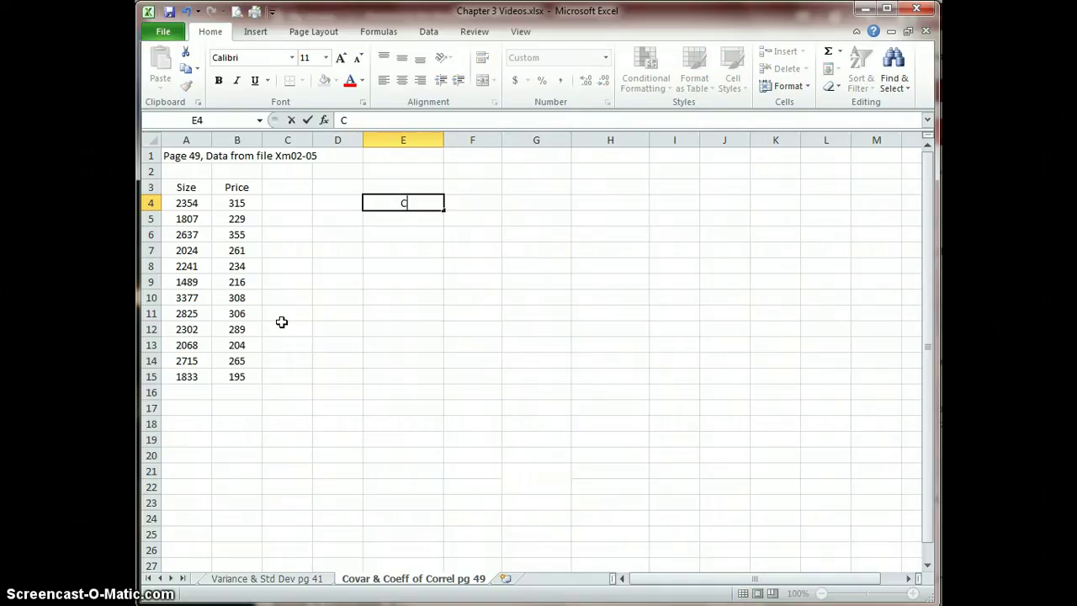
type("ovariance")
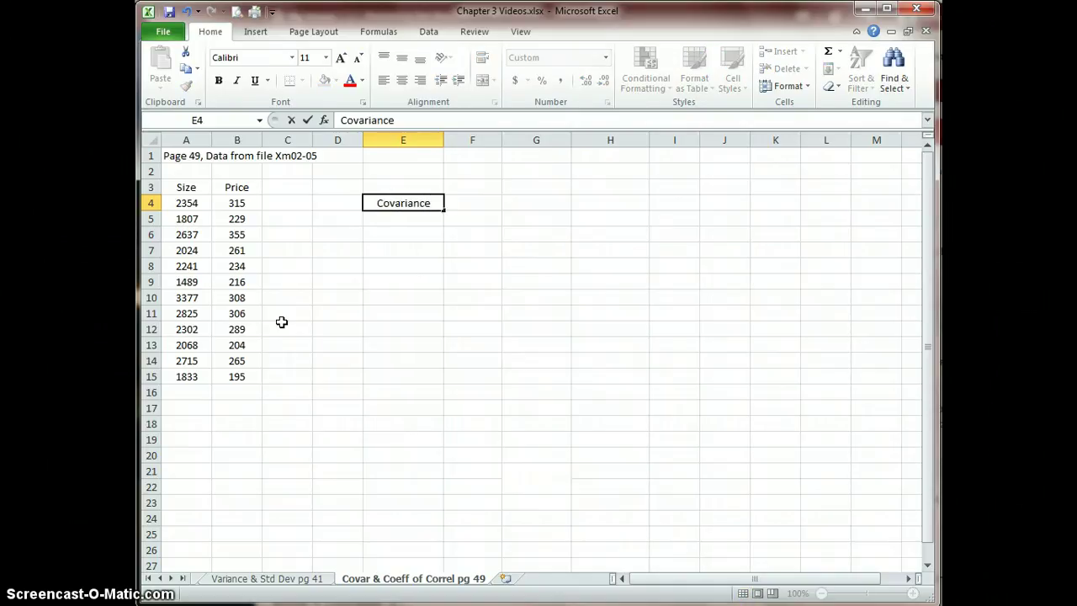
key("Tab")
type("=c")
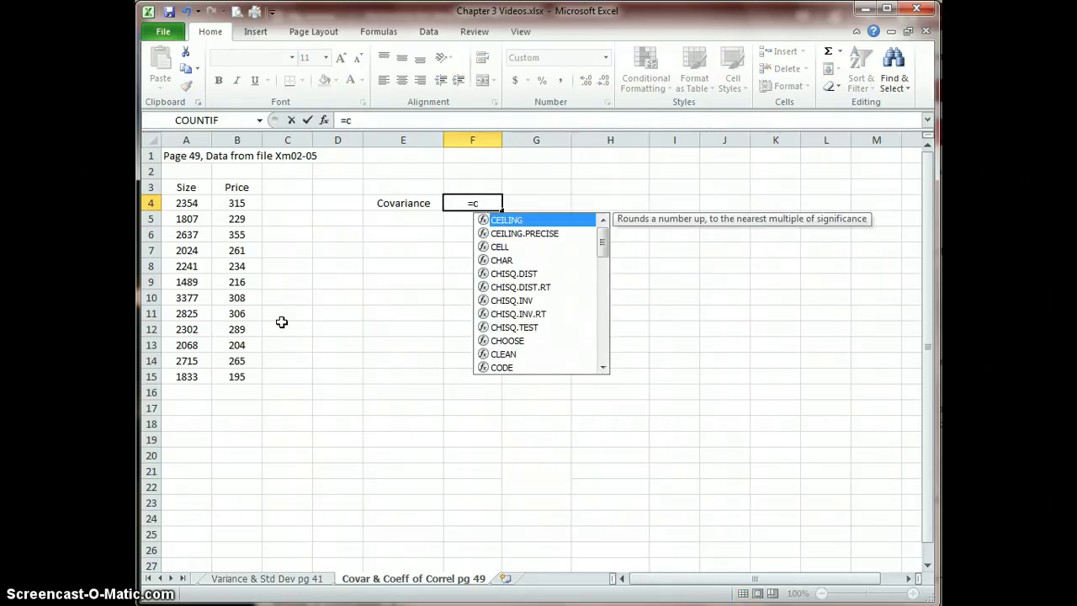
type("ovar")
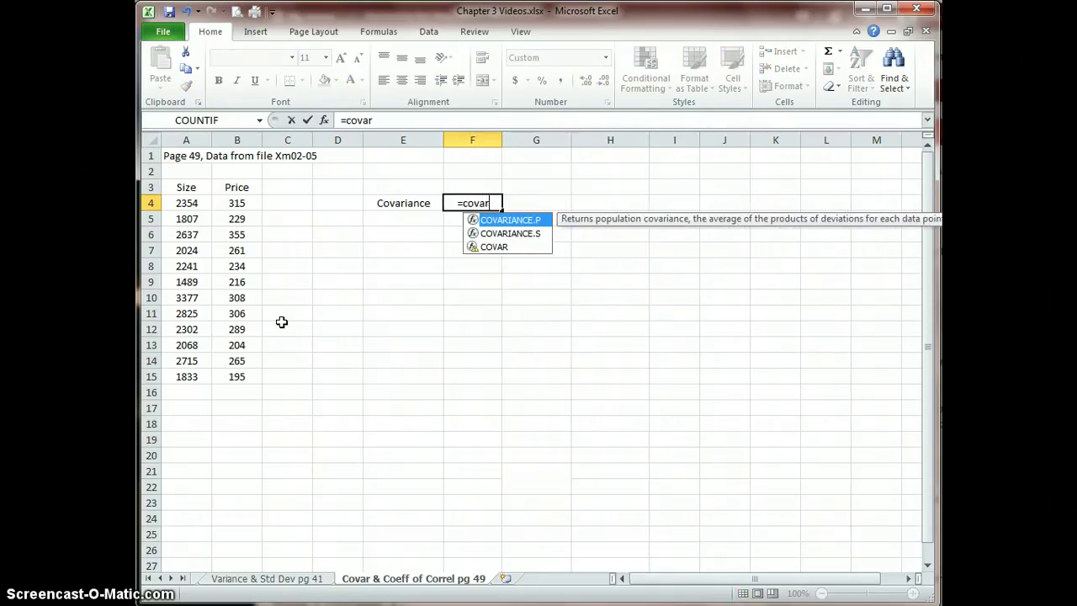
left_click(282, 327)
left_click(526, 235)
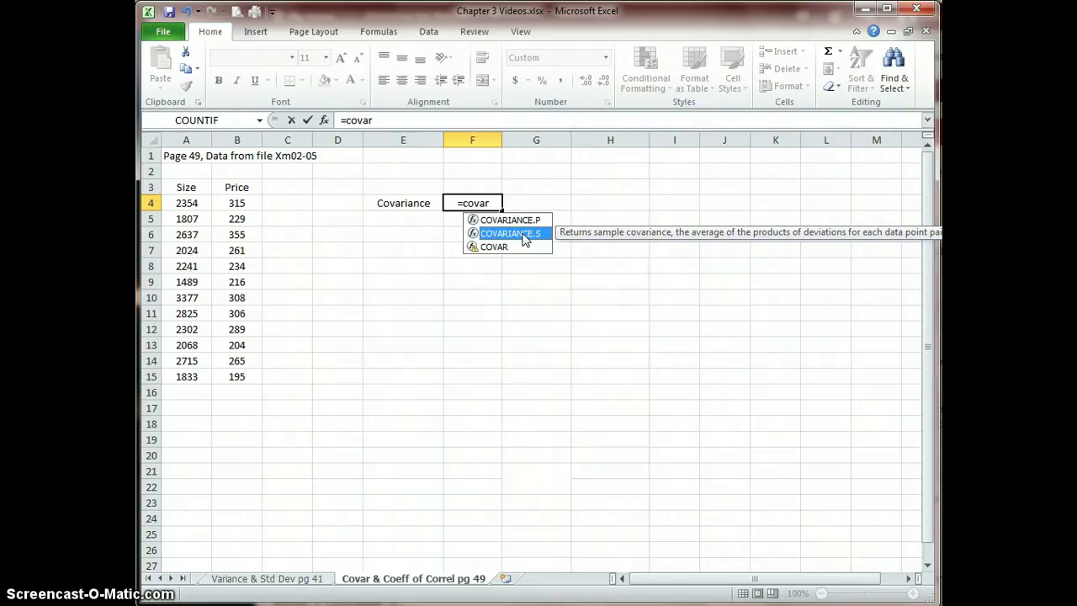
left_click(501, 249)
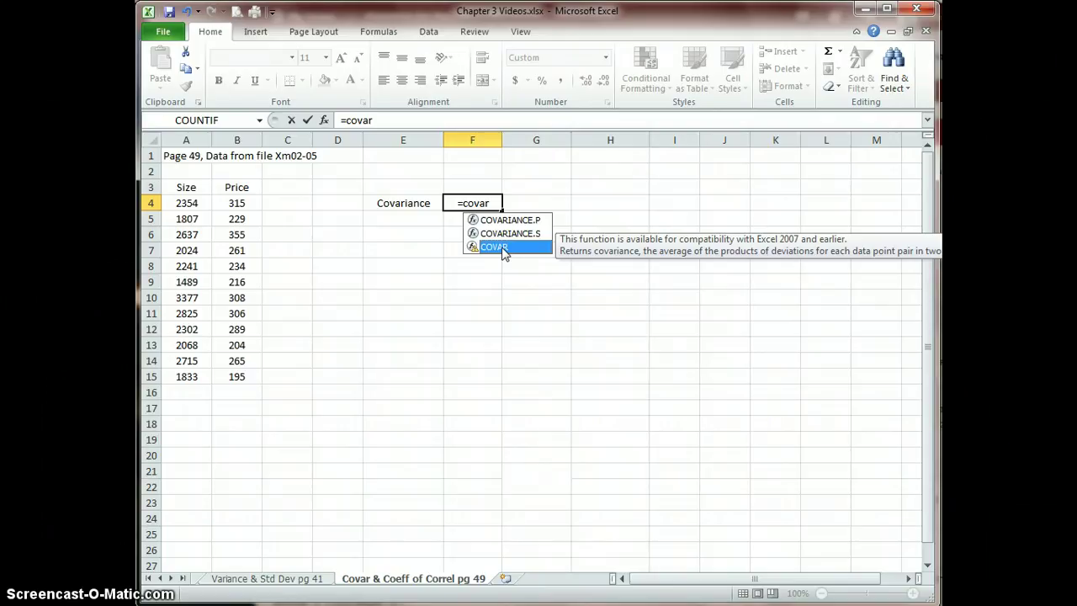
Step: Complete F4 as =COVAR(A4:A15,B4:B15), giving a covariance of 17,350
double_click(495, 246)
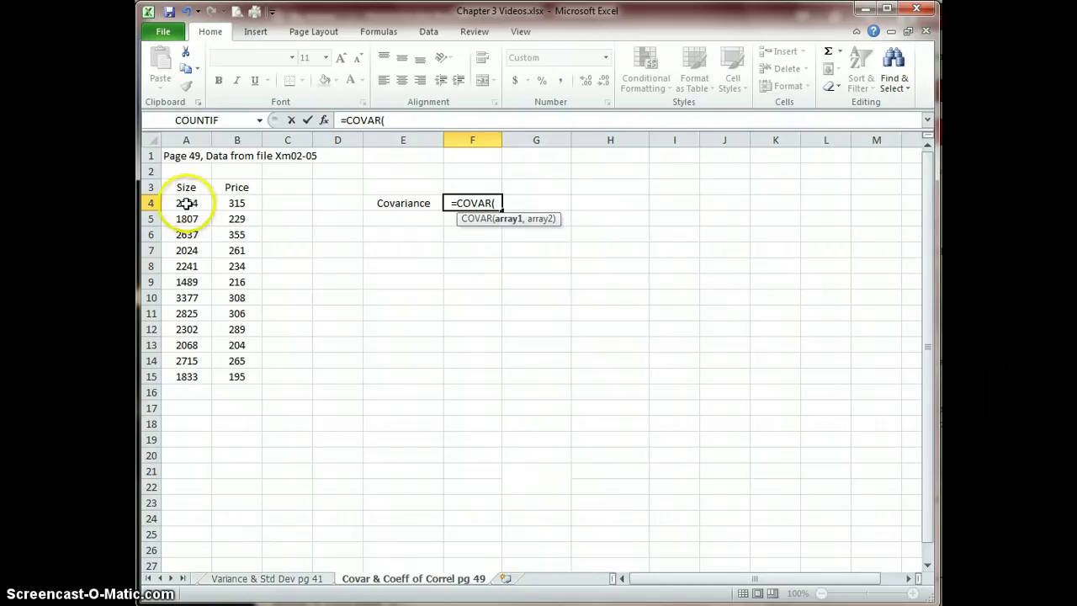
left_click_drag(187, 205, 208, 374)
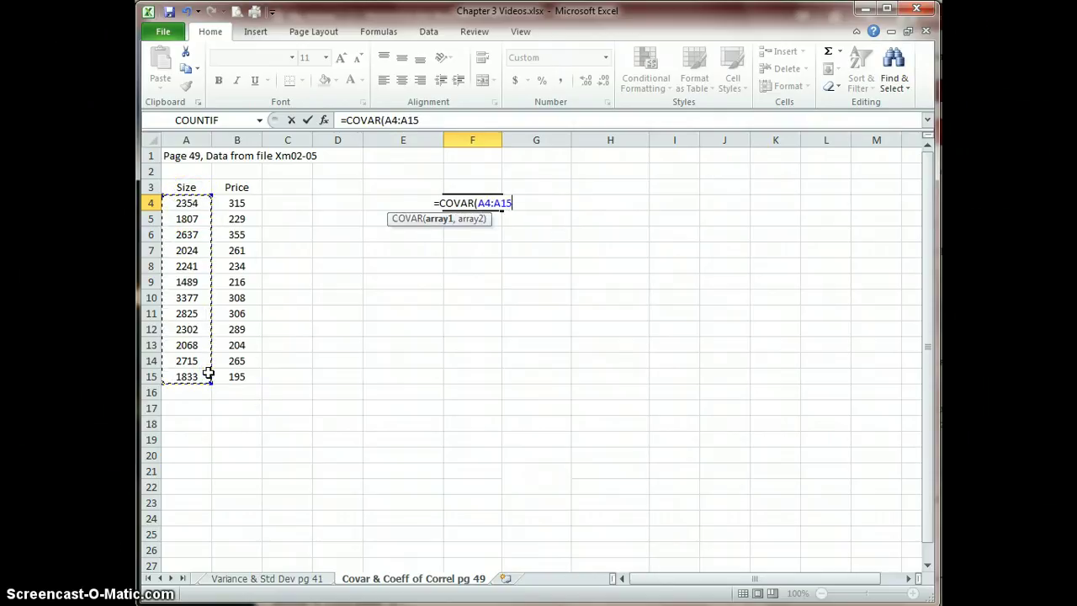
type(",")
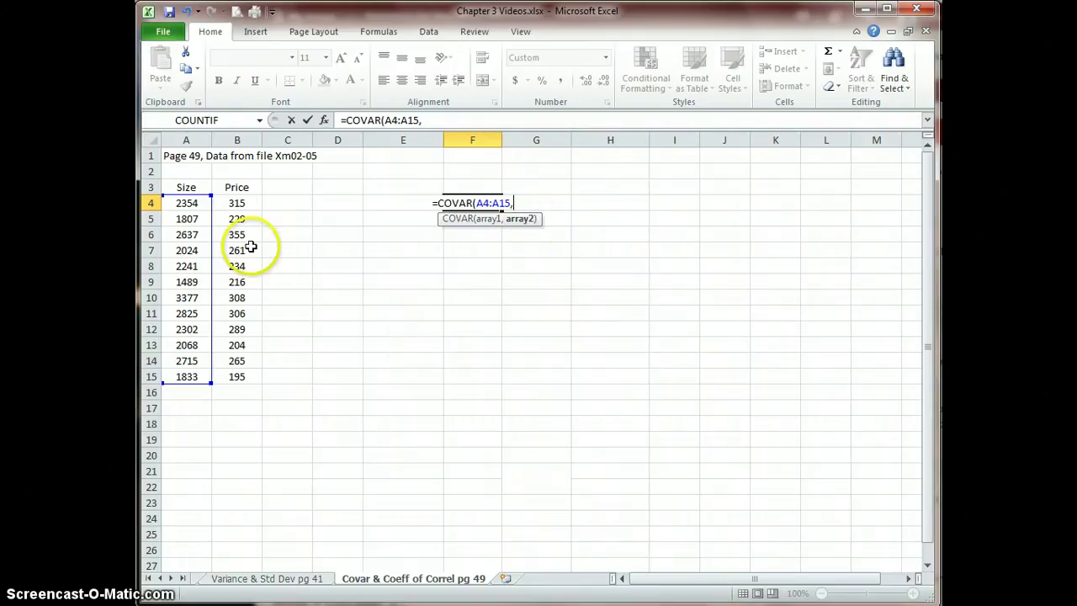
left_click_drag(241, 204, 249, 381)
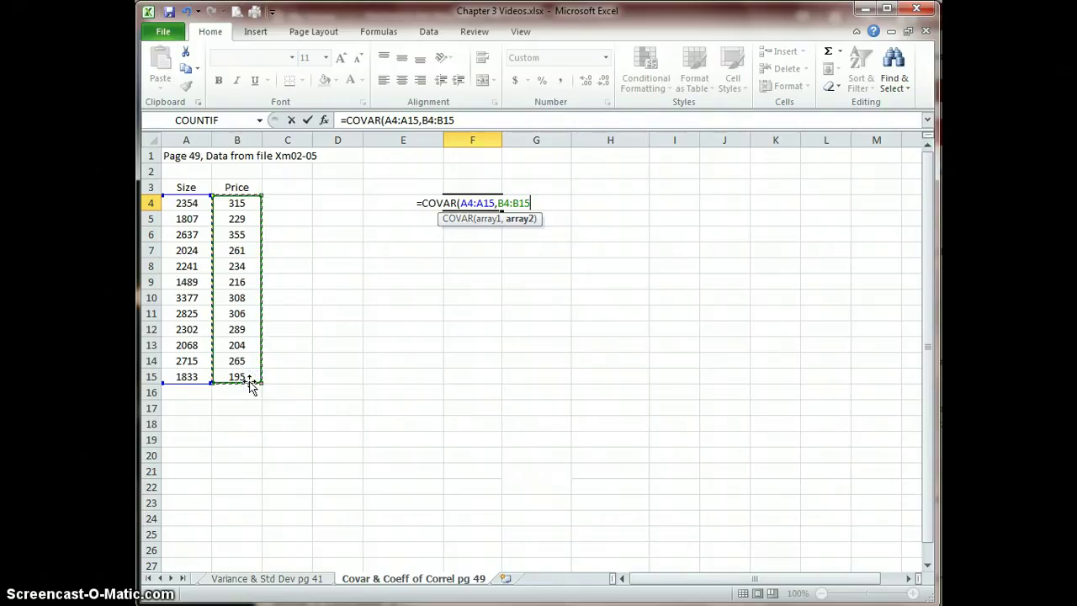
type(")")
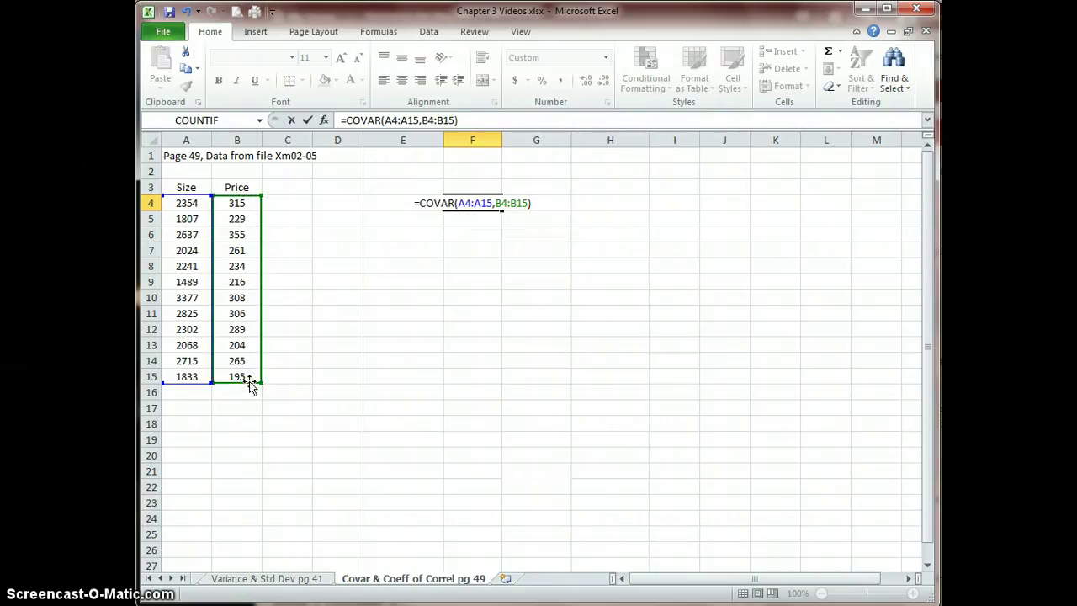
key("Return")
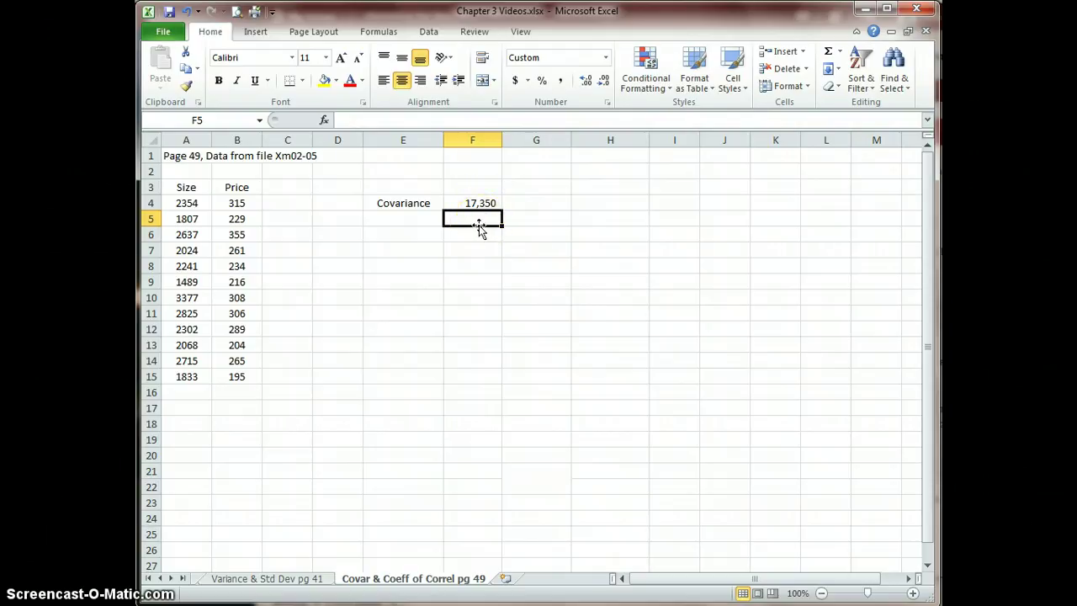
Step: Enter the labels 'Covar P' in E5 and 'Covar S' in E6, then select F5
left_click(397, 216)
type("Co")
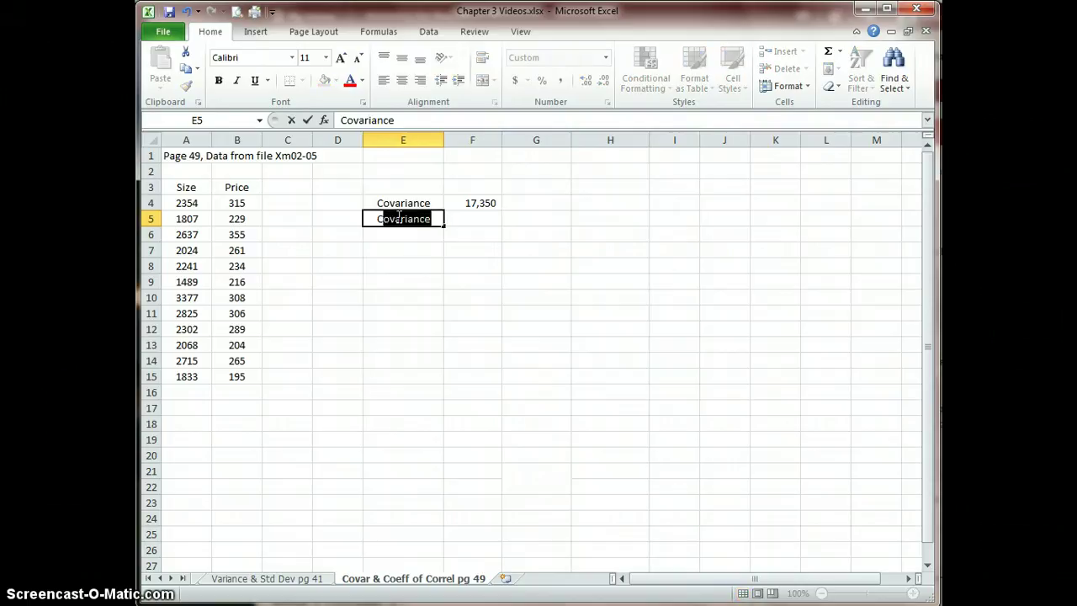
type("var")
key("Delete")
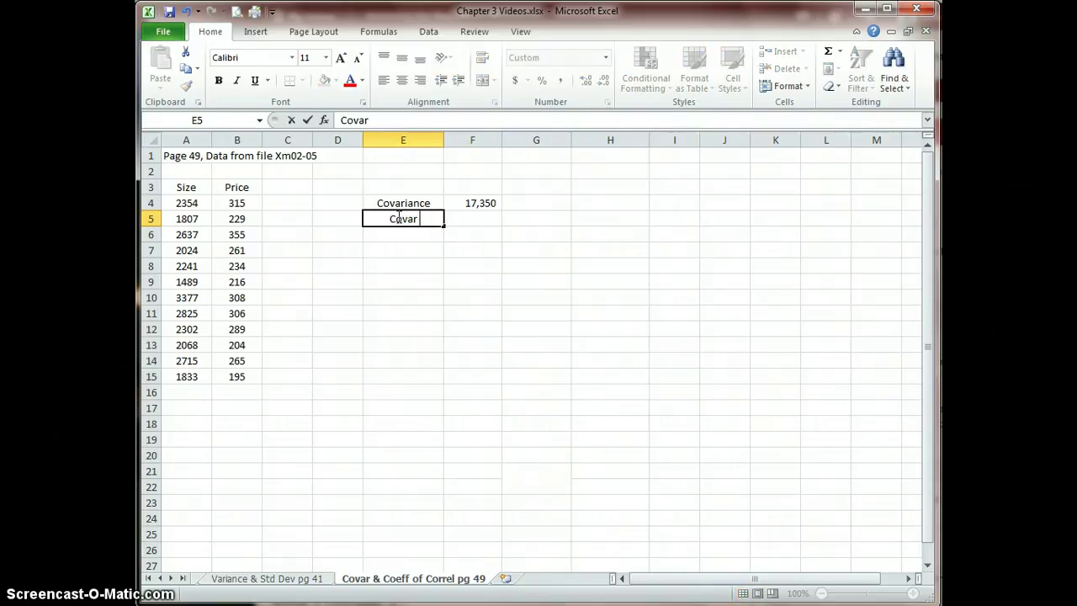
type("P")
key("Return")
type("C")
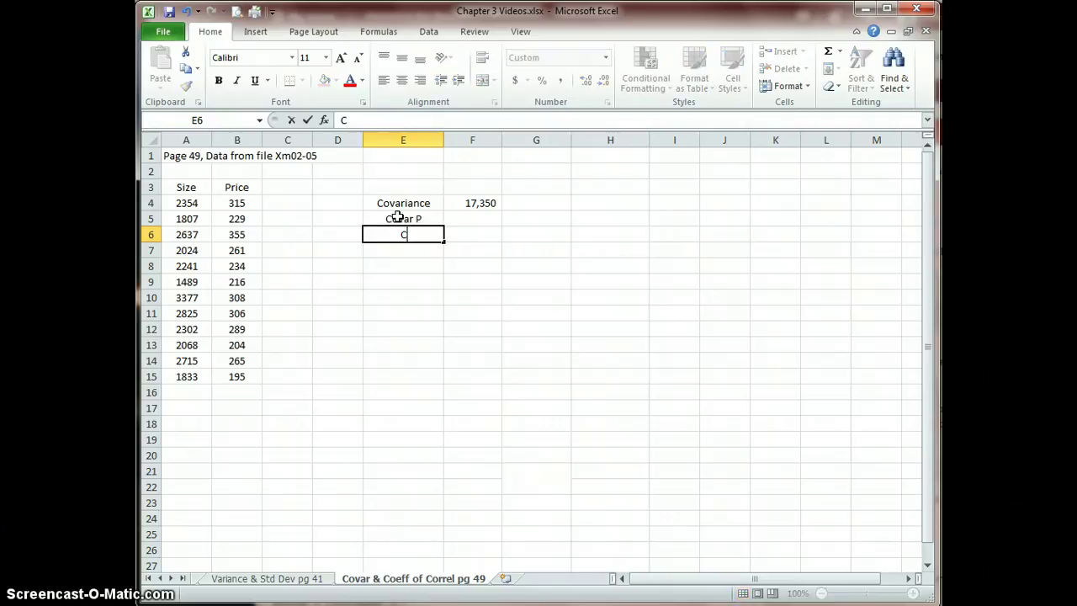
type("ovar s")
key("BackSpace")
type("S")
key("Return")
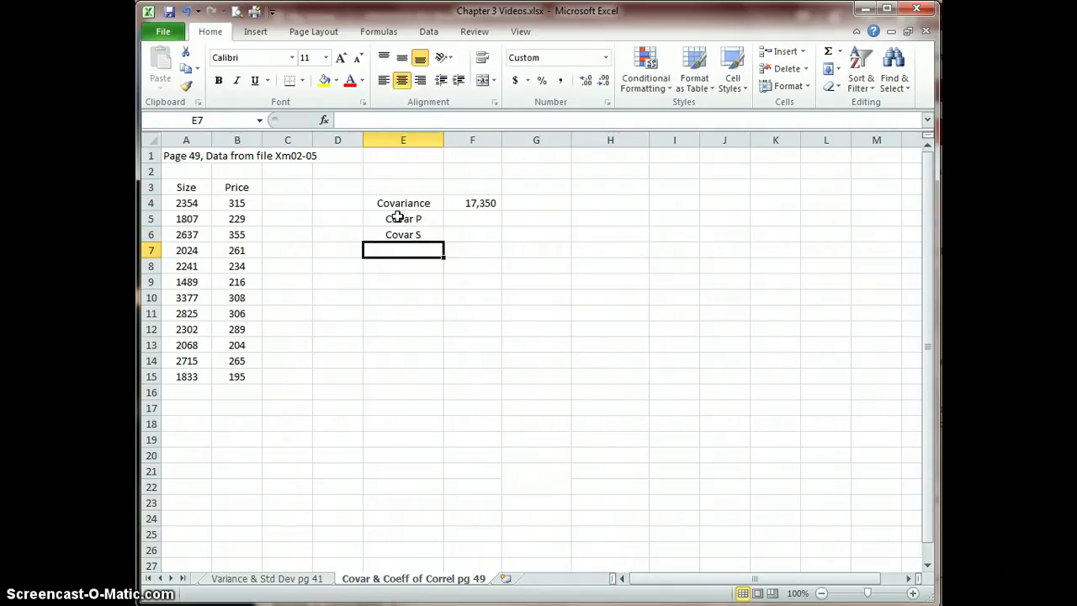
left_click(483, 222)
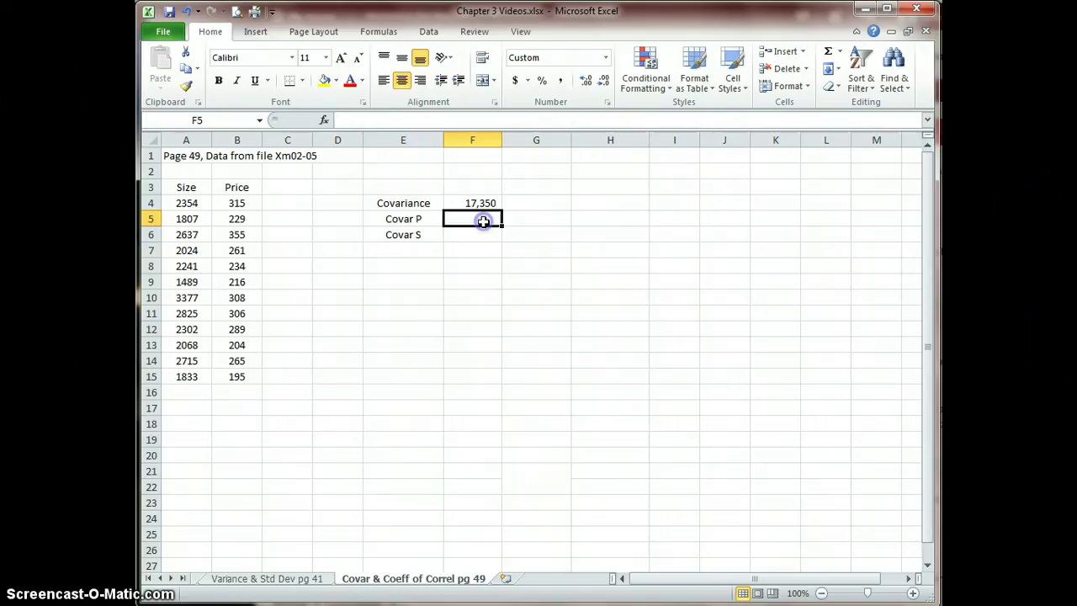
Step: Enter =COVARIANCE.P(A4:A15,B4:B15) in F5, returning 17,350
type("=")
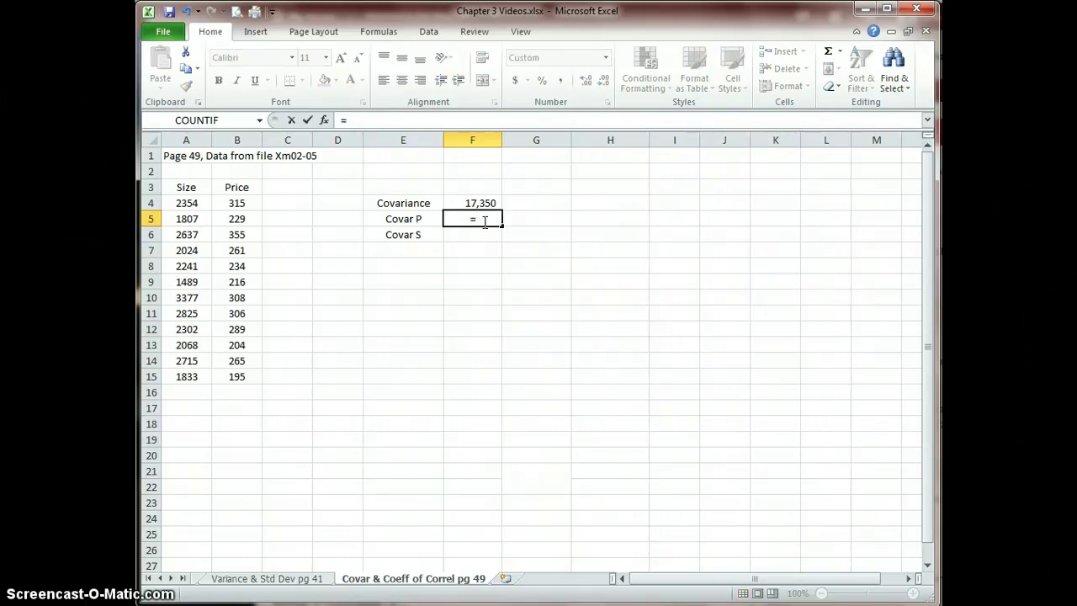
type("cov")
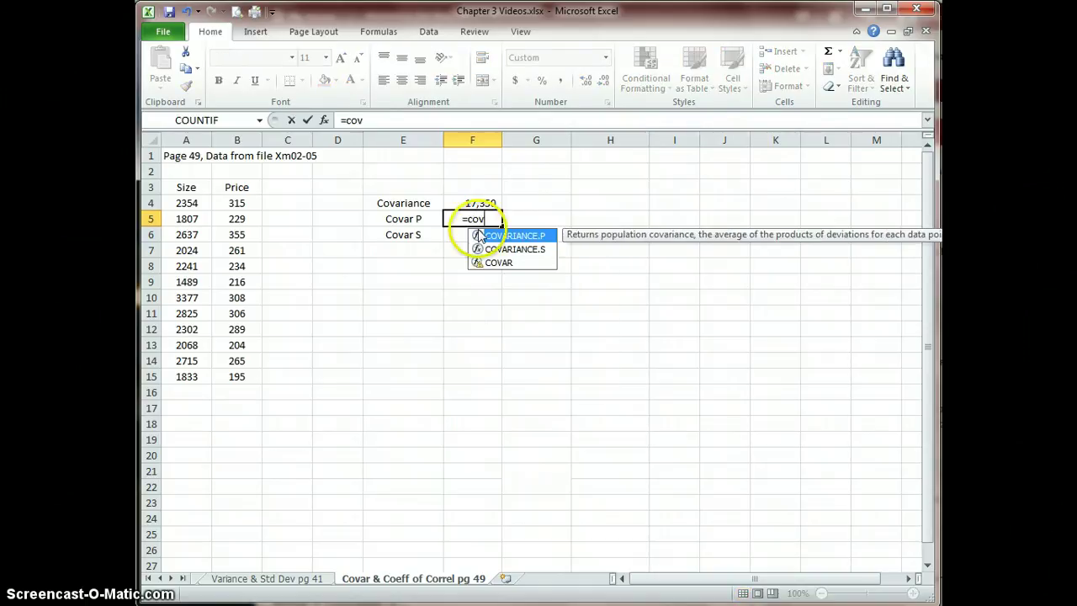
double_click(502, 238)
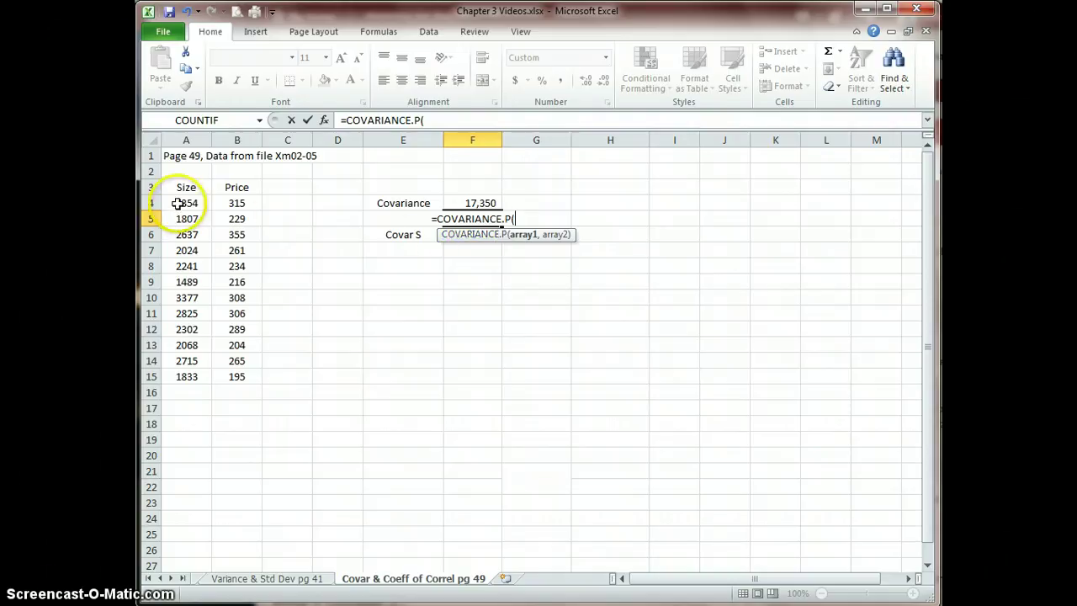
left_click_drag(185, 203, 184, 375)
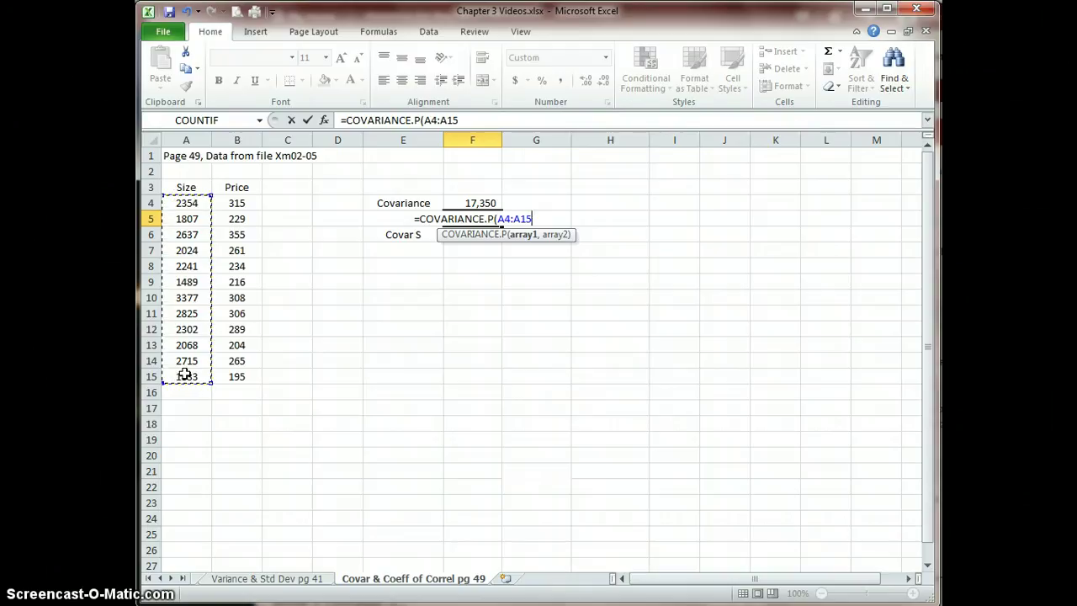
type(",")
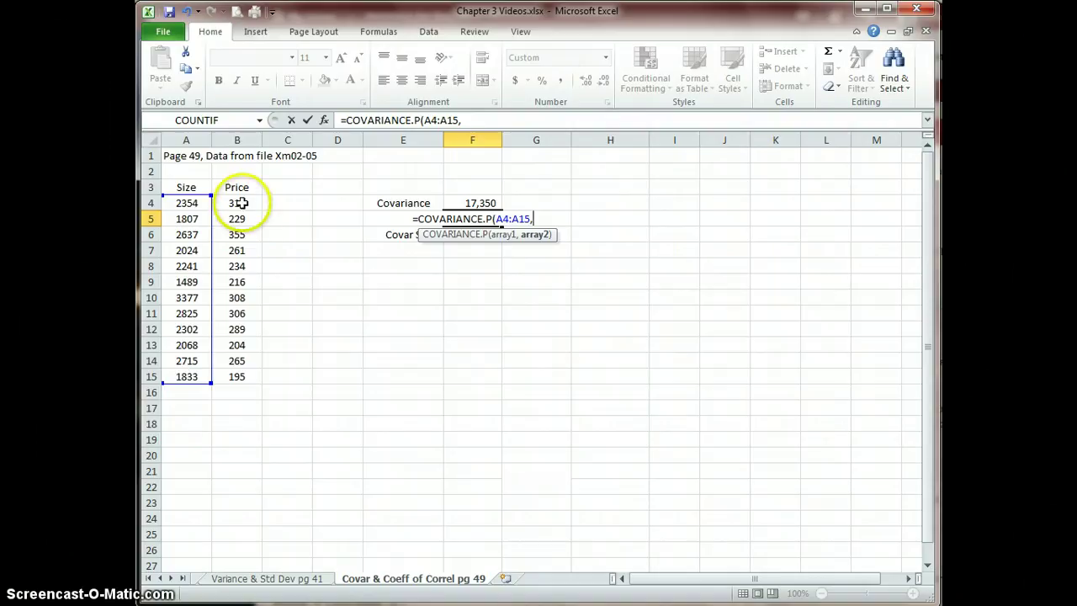
left_click_drag(236, 203, 245, 372)
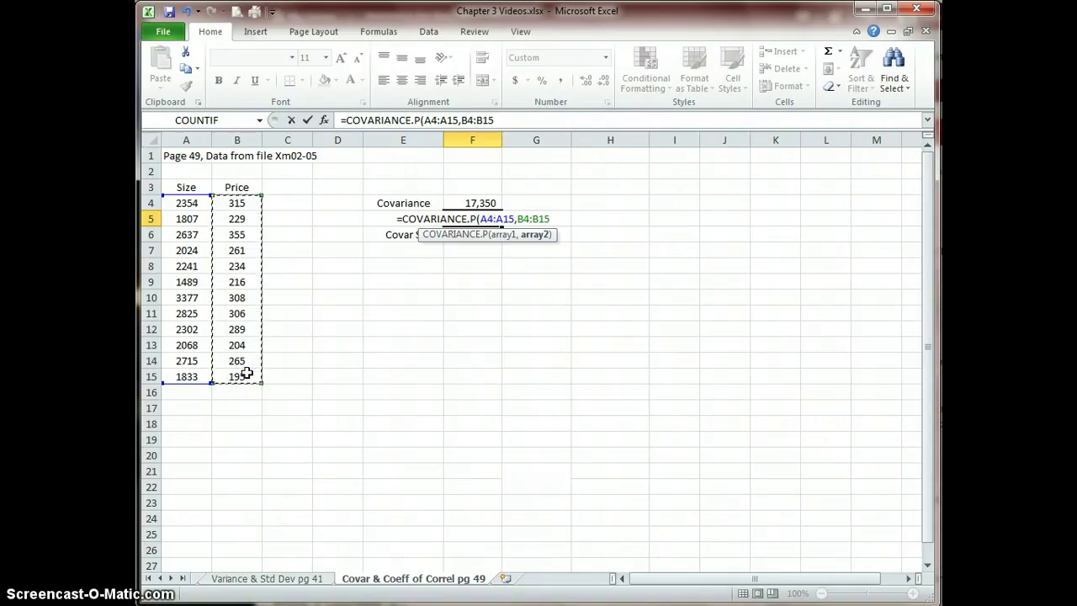
type(")")
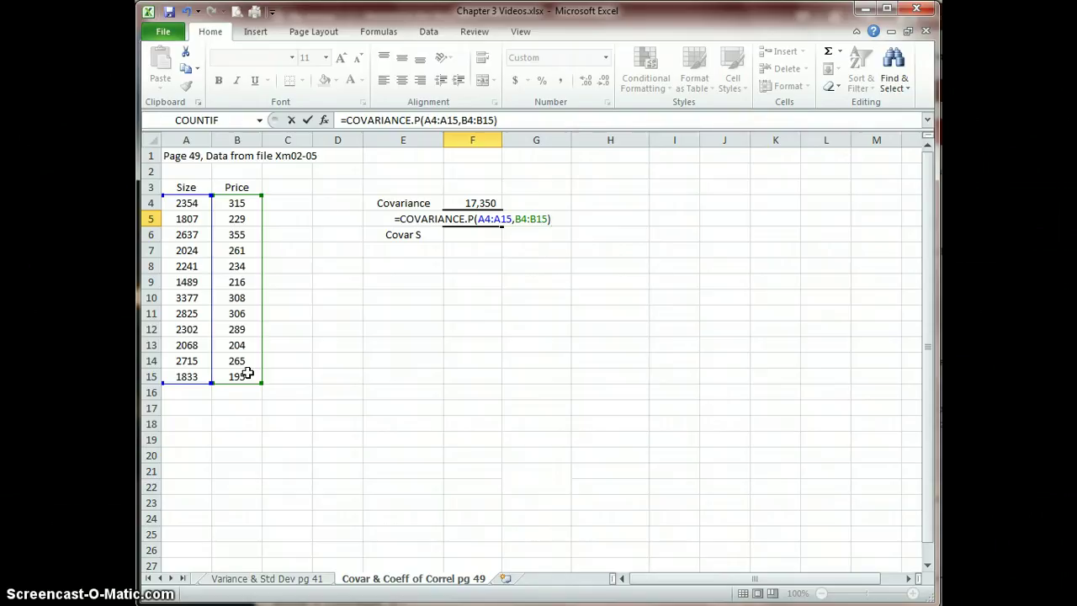
key("Return")
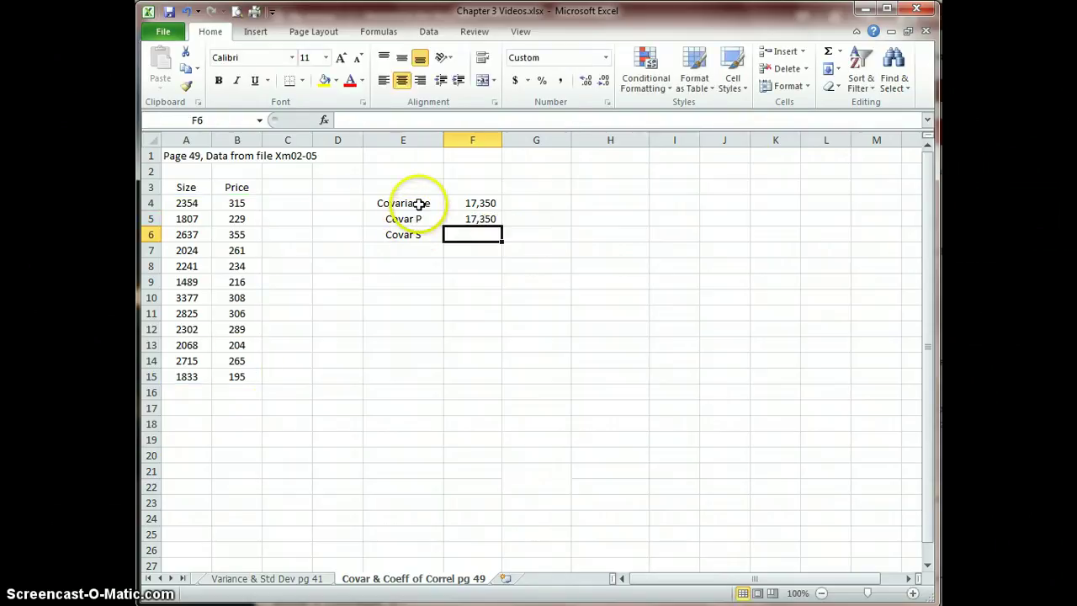
Step: Enter =COVARIANCE.S(A4:A15,B4:B15) in F6, returning a sample covariance of 18,927
left_click(491, 203)
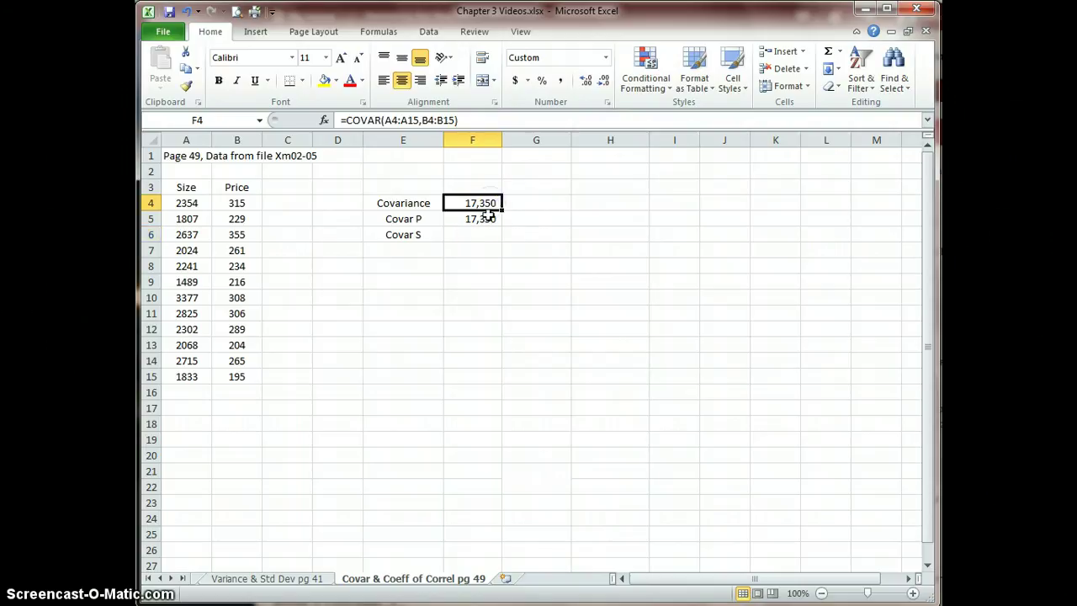
left_click(482, 235)
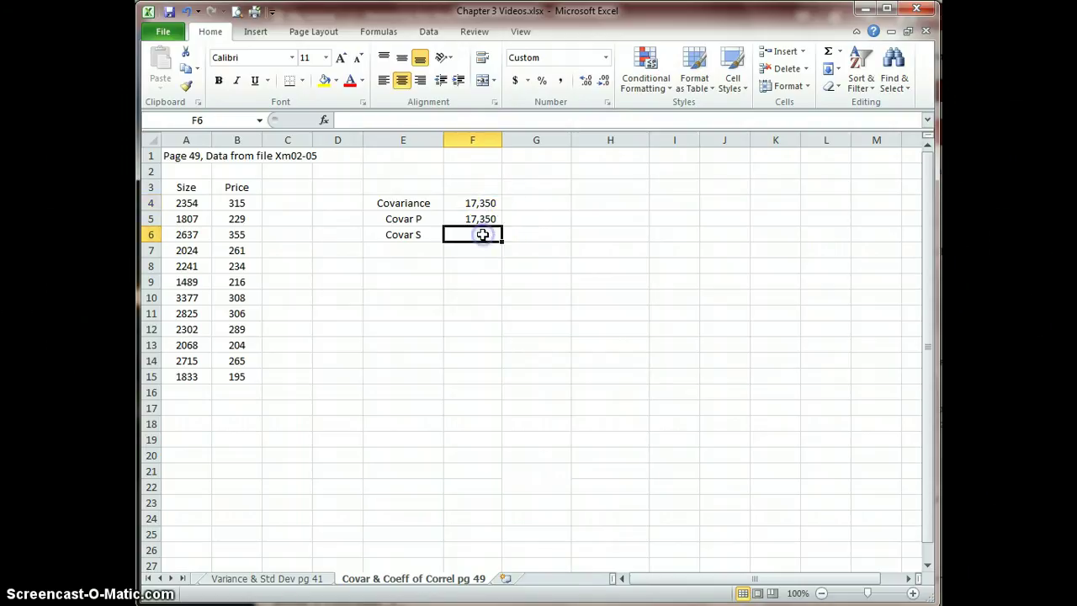
type("=")
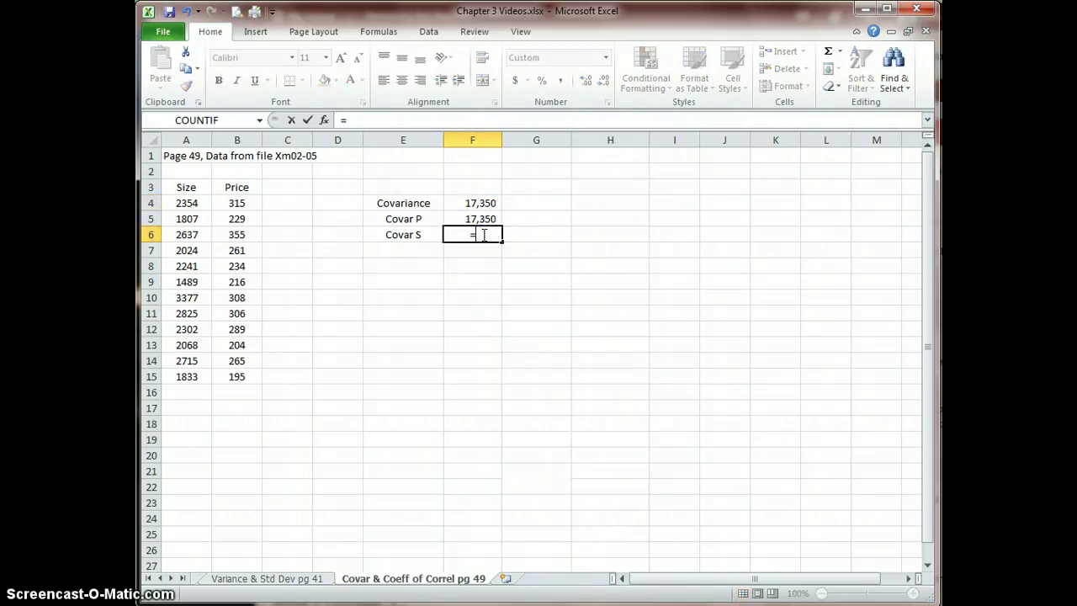
type("covar")
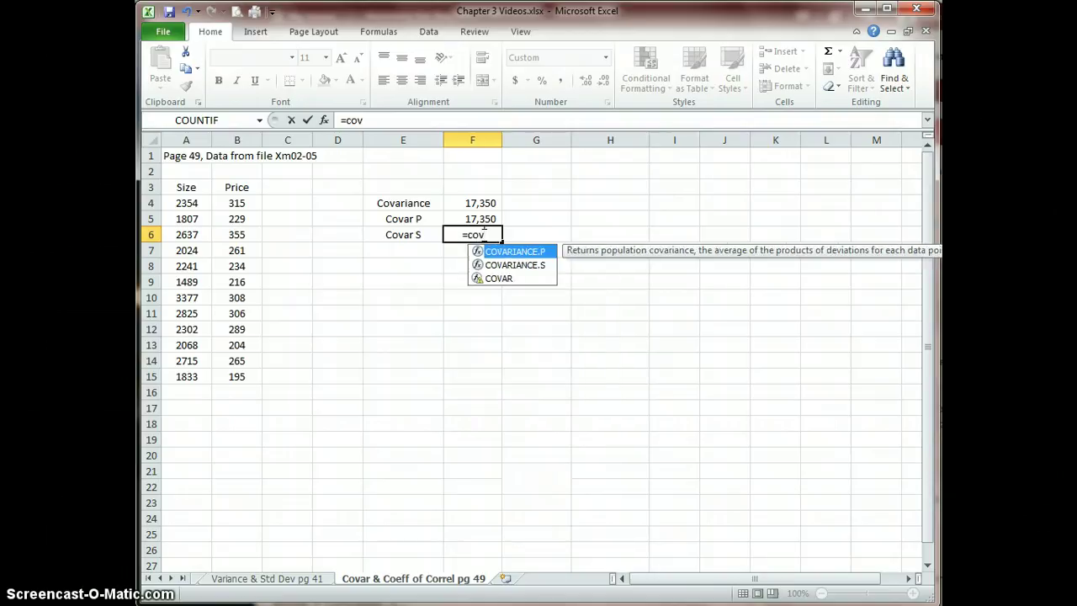
double_click(499, 268)
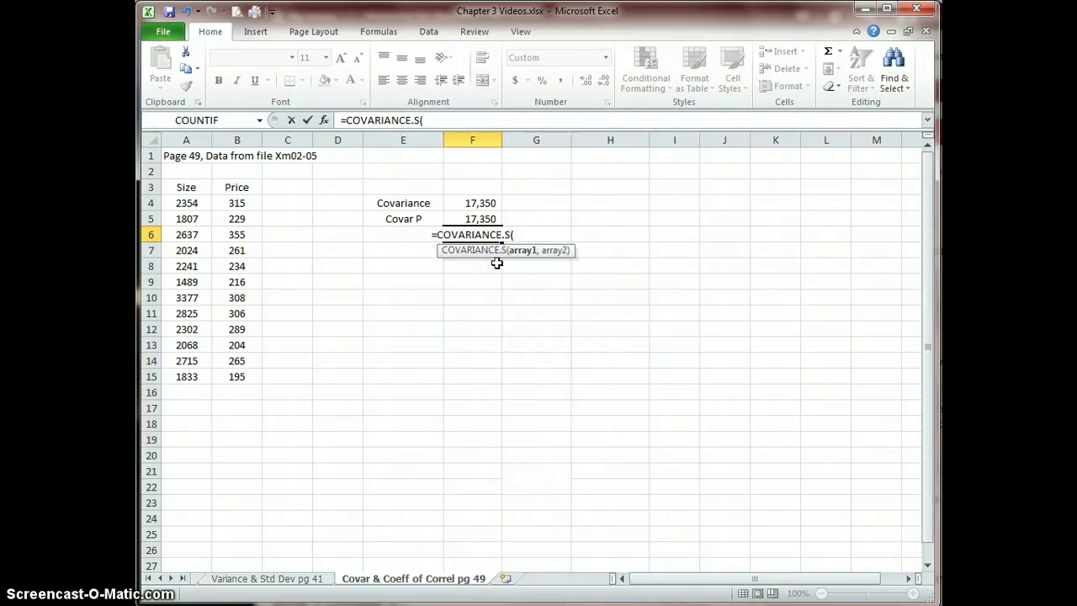
left_click_drag(178, 203, 193, 371)
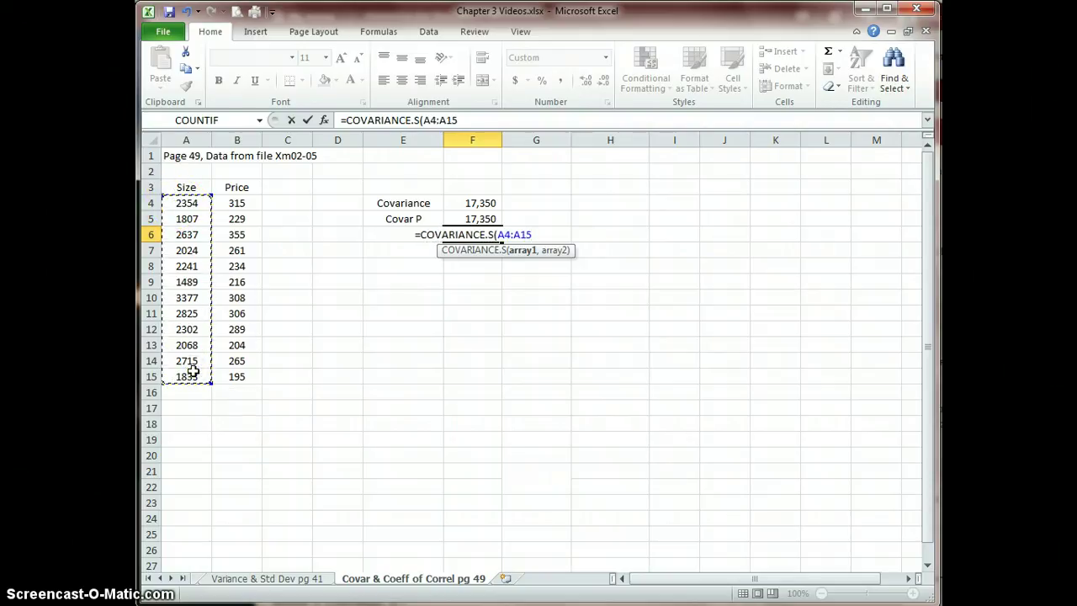
type(",")
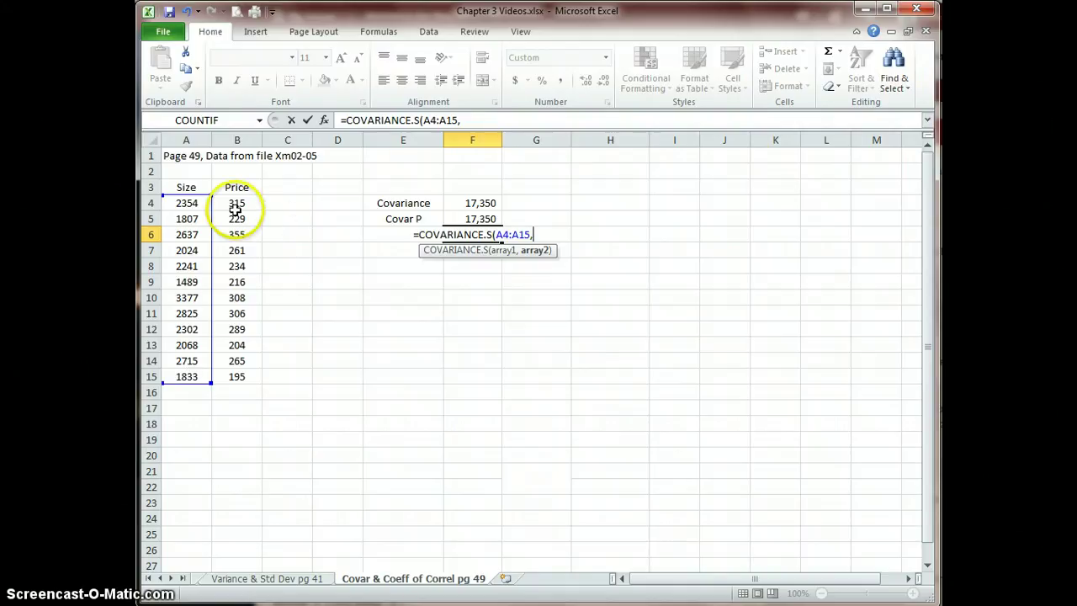
left_click_drag(236, 204, 229, 370)
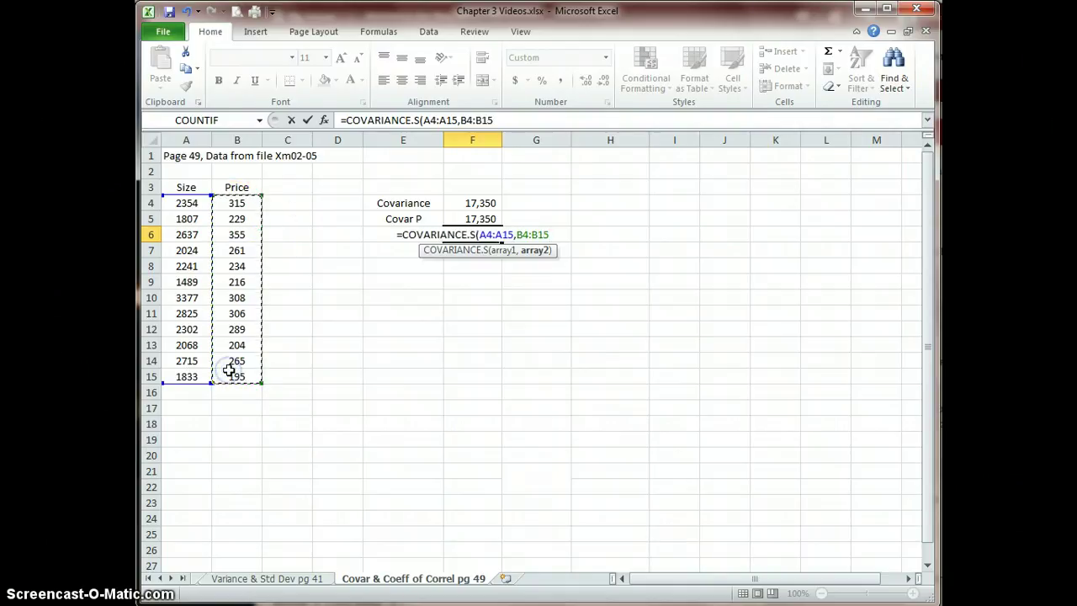
type(")")
key("Return")
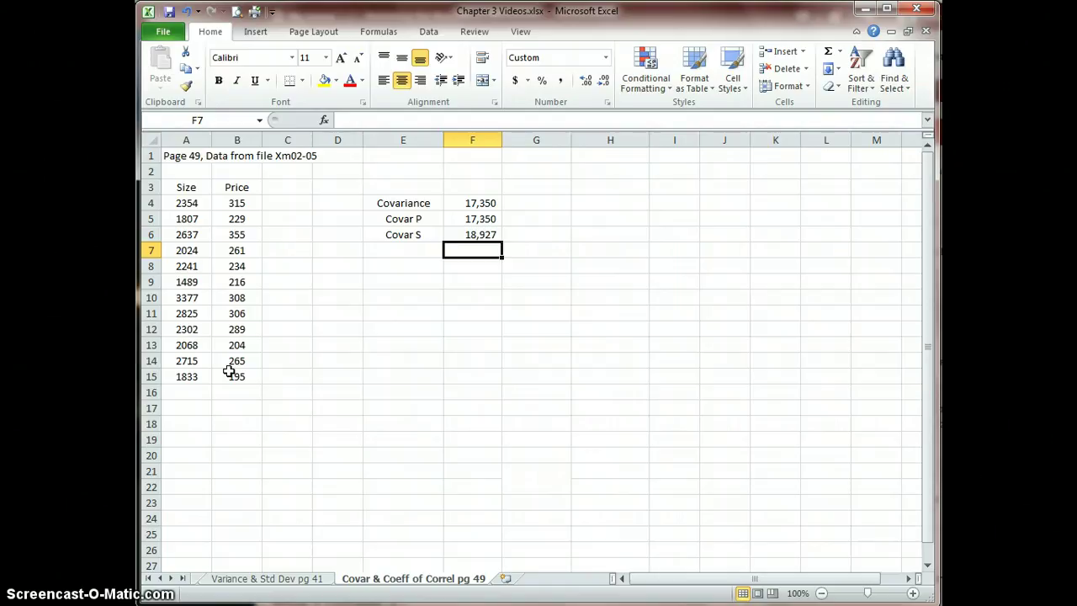
left_click(414, 268)
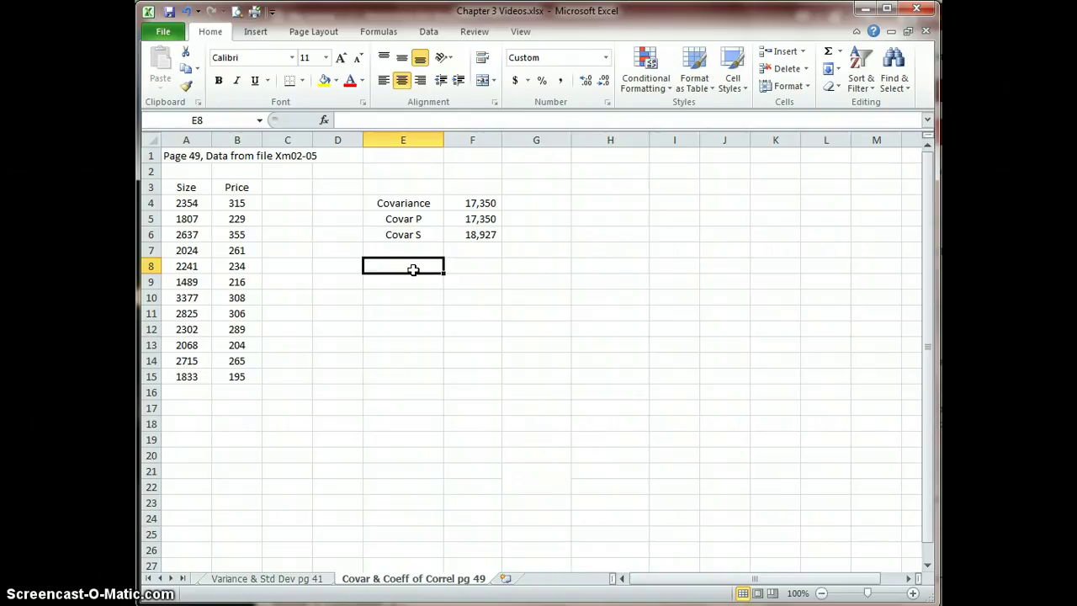
Step: Label E8 'Coeff of Correl' and enter =CORREL(A4:A15,B4:B15) in F8, showing 1
type("C")
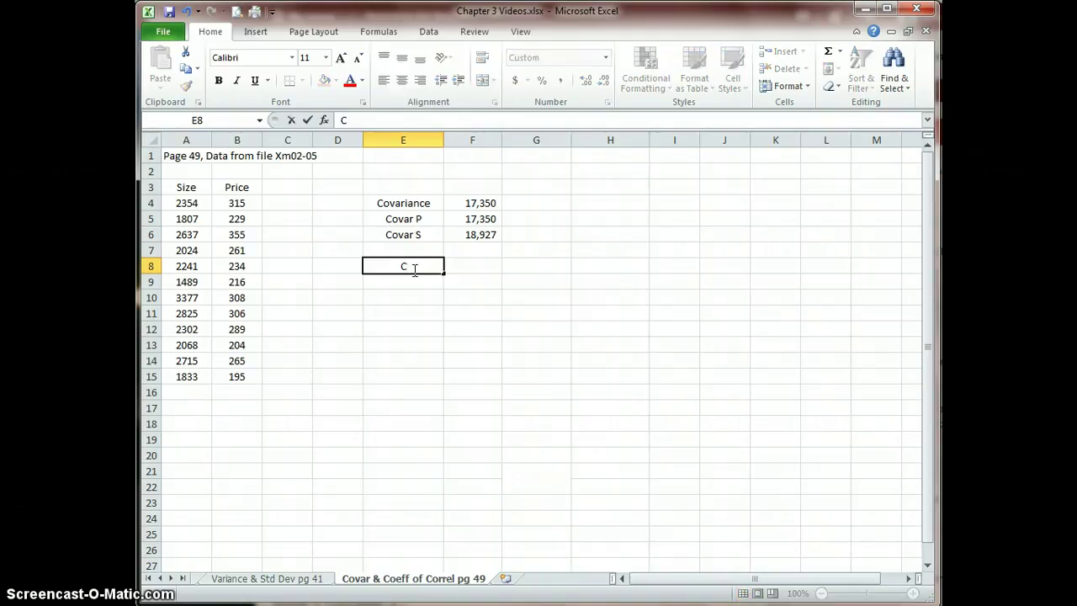
type("oeff of Correl")
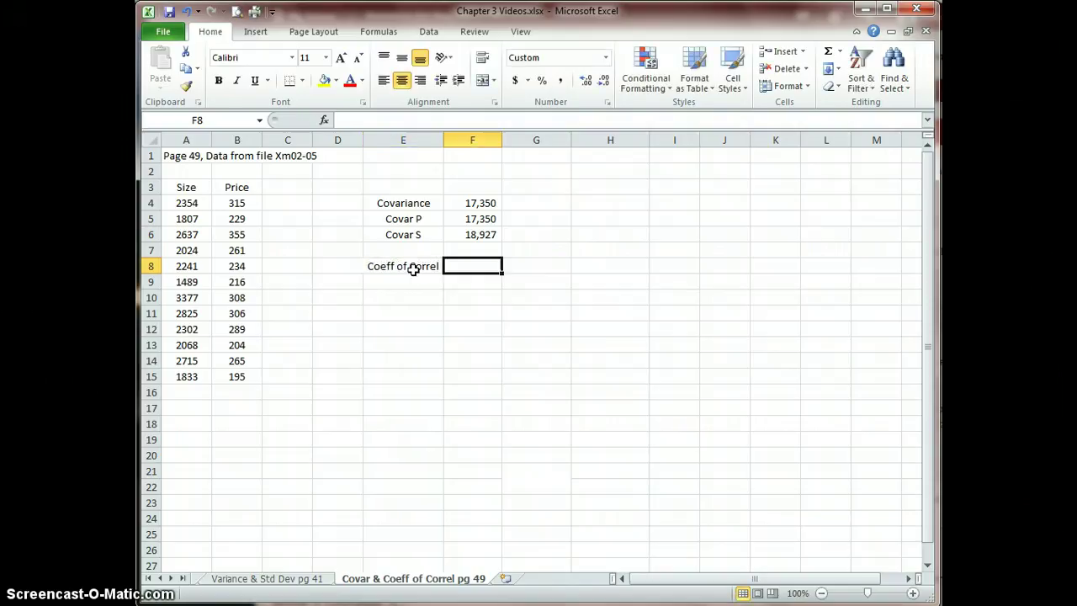
type("=")
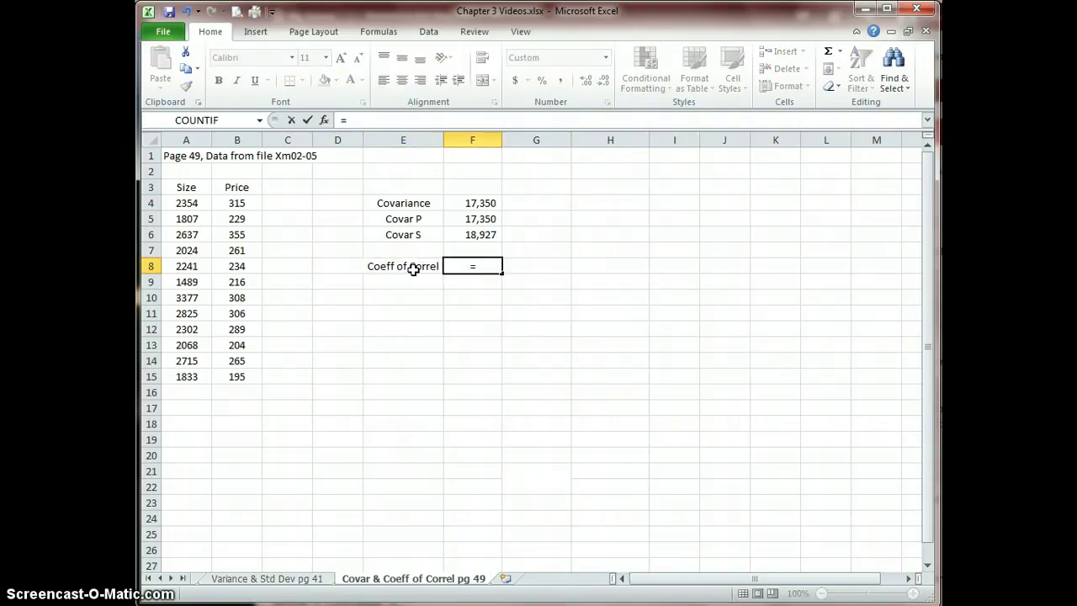
type("Cor")
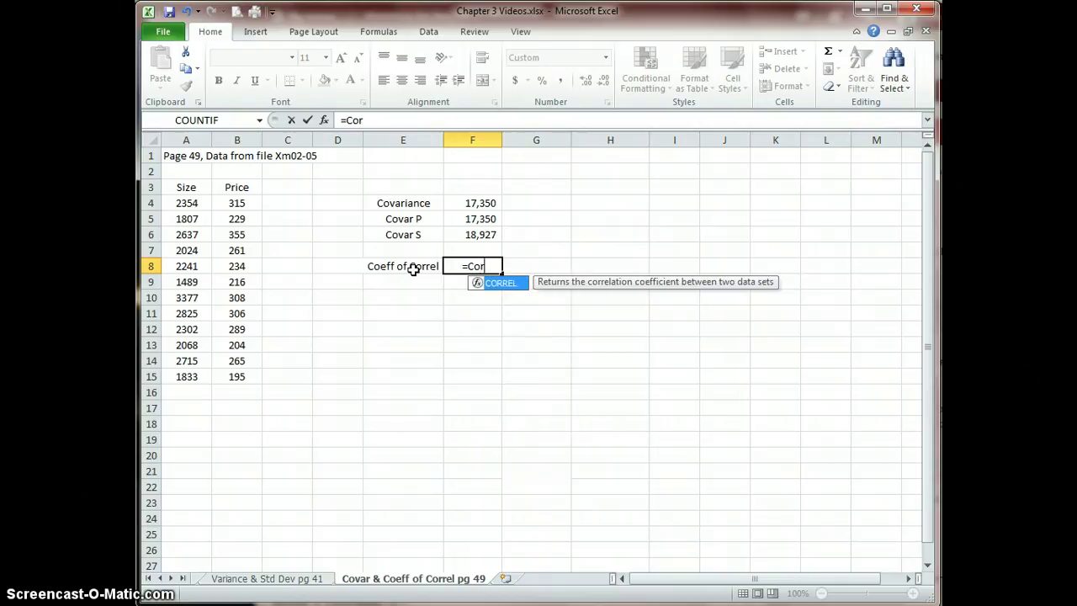
type("rel")
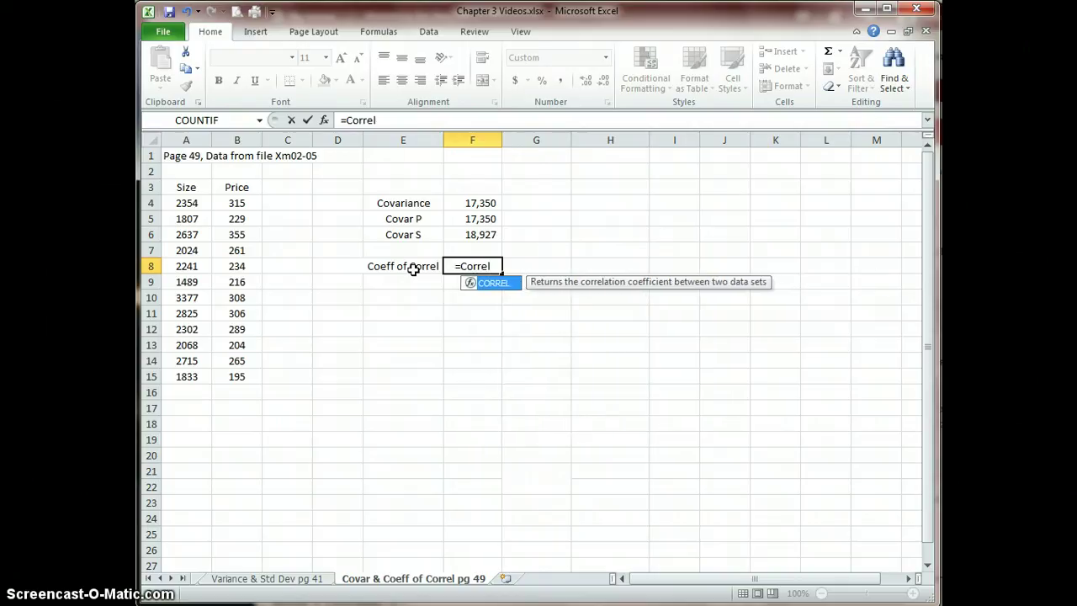
double_click(493, 285)
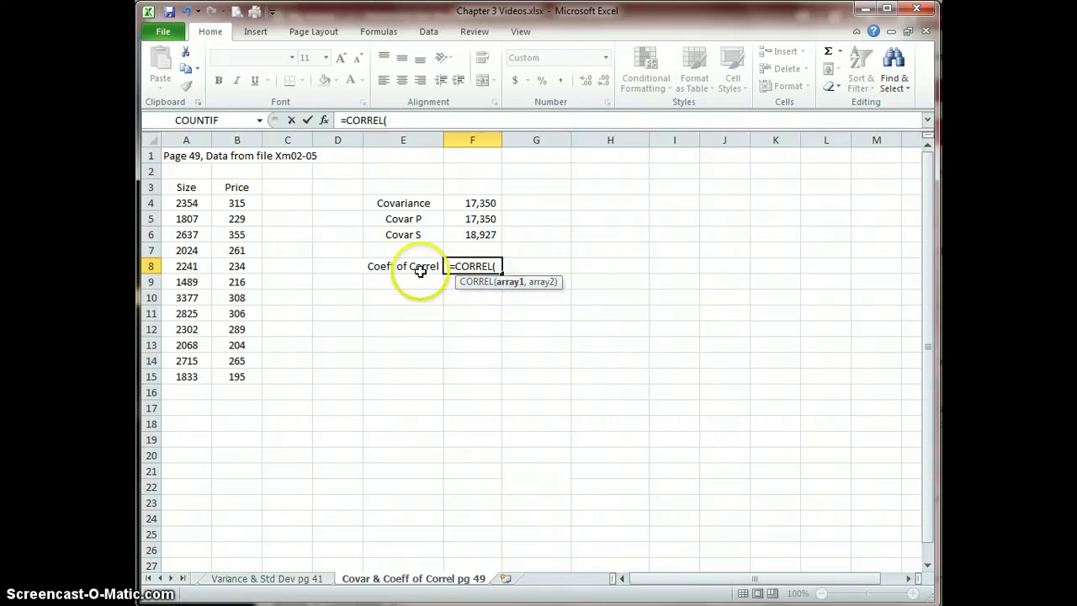
left_click_drag(187, 203, 189, 375)
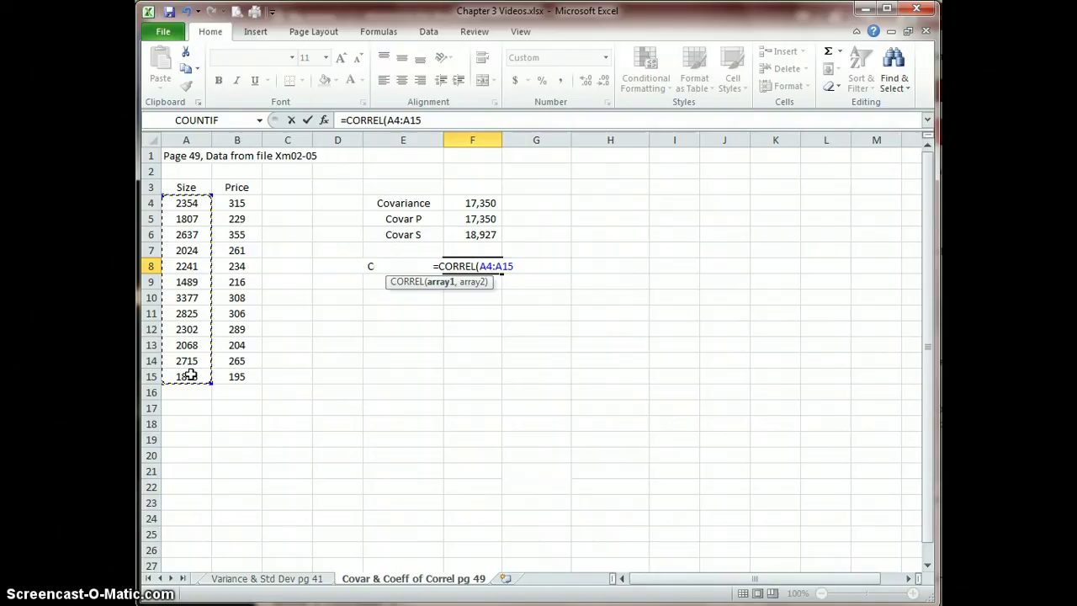
type(",")
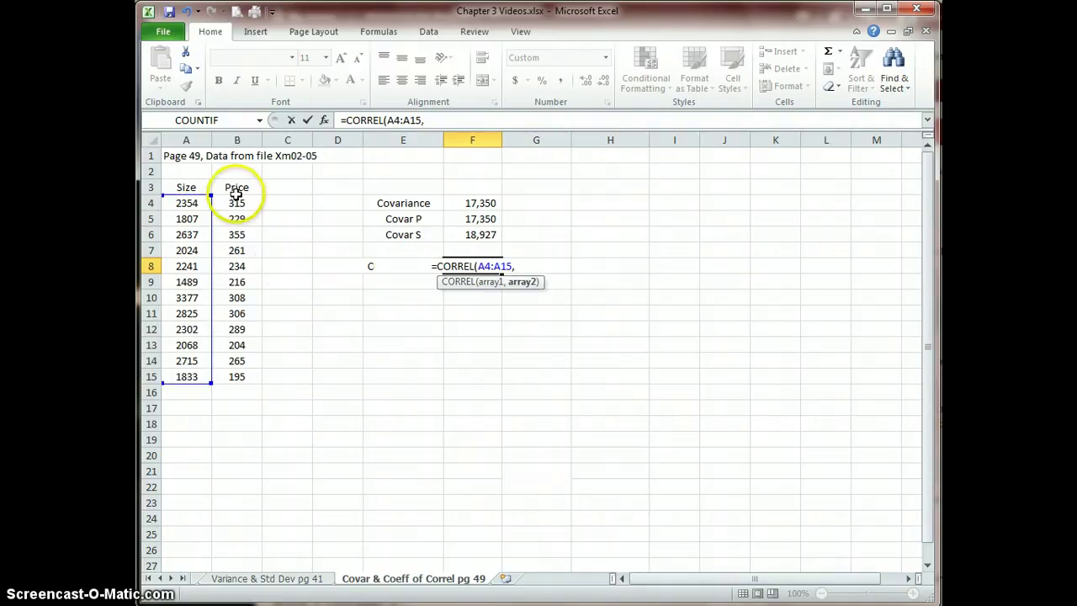
left_click_drag(236, 205, 241, 378)
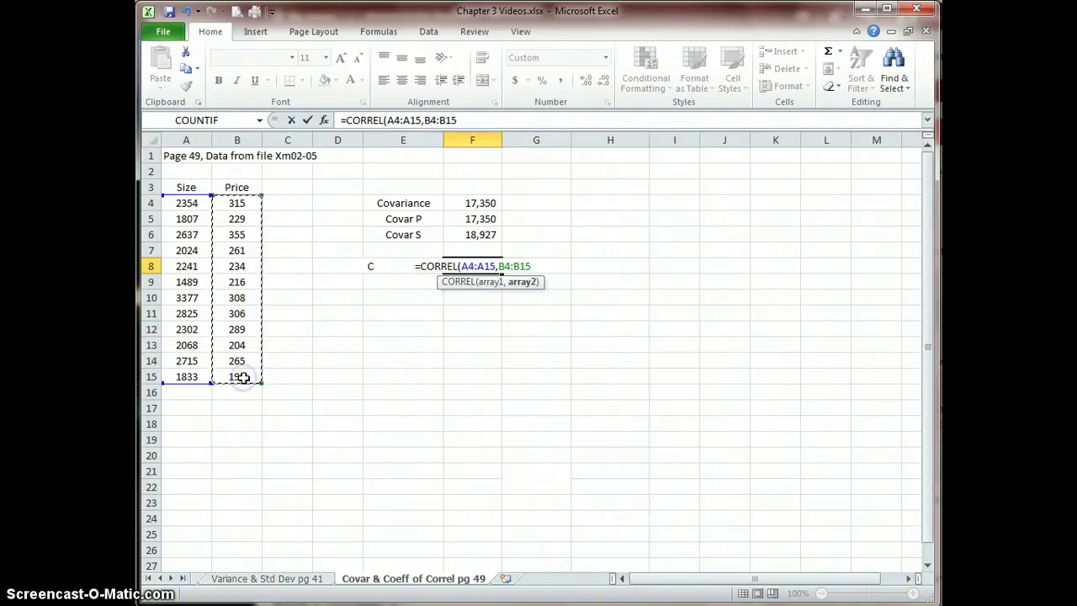
type(")")
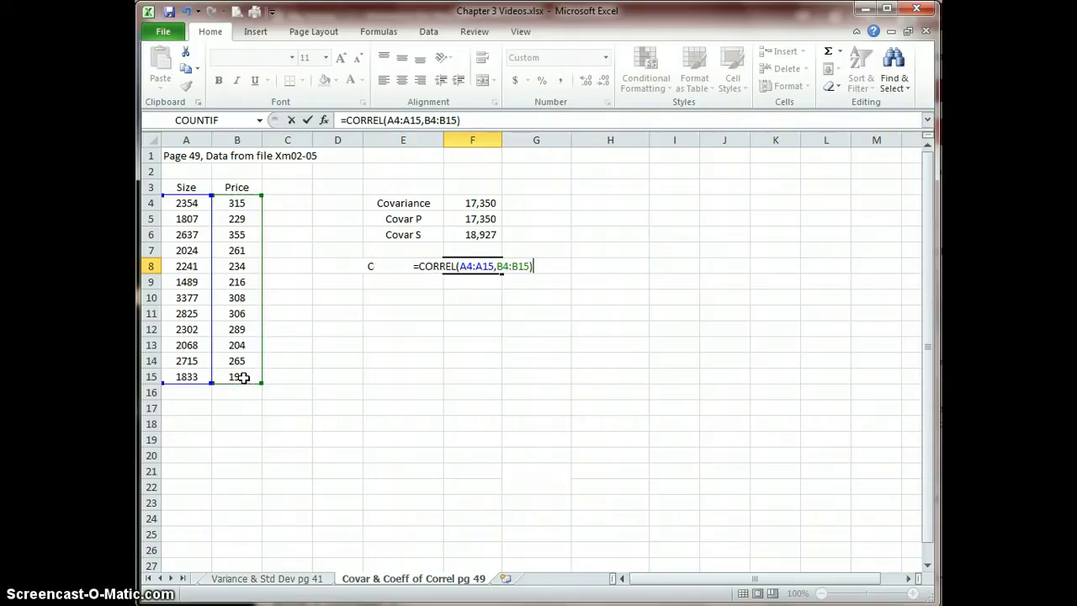
key("Return")
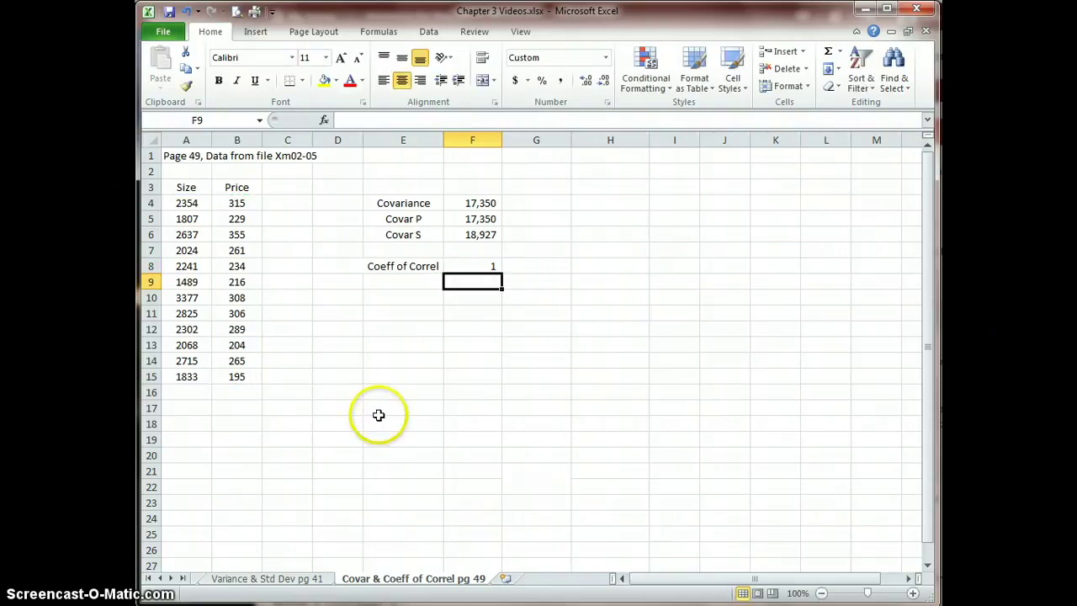
left_click(490, 265)
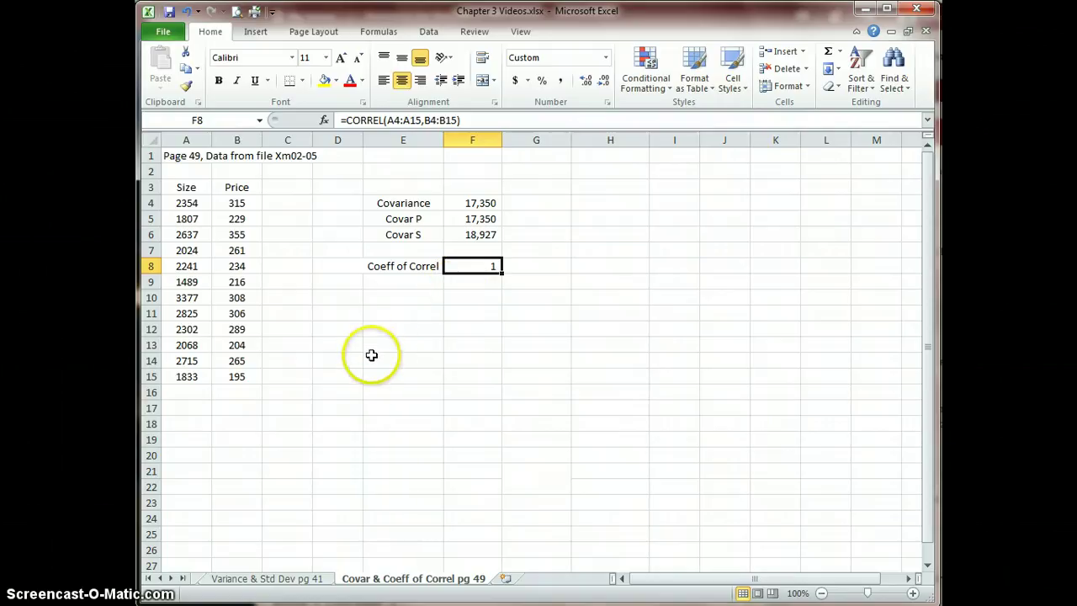
left_click(209, 500)
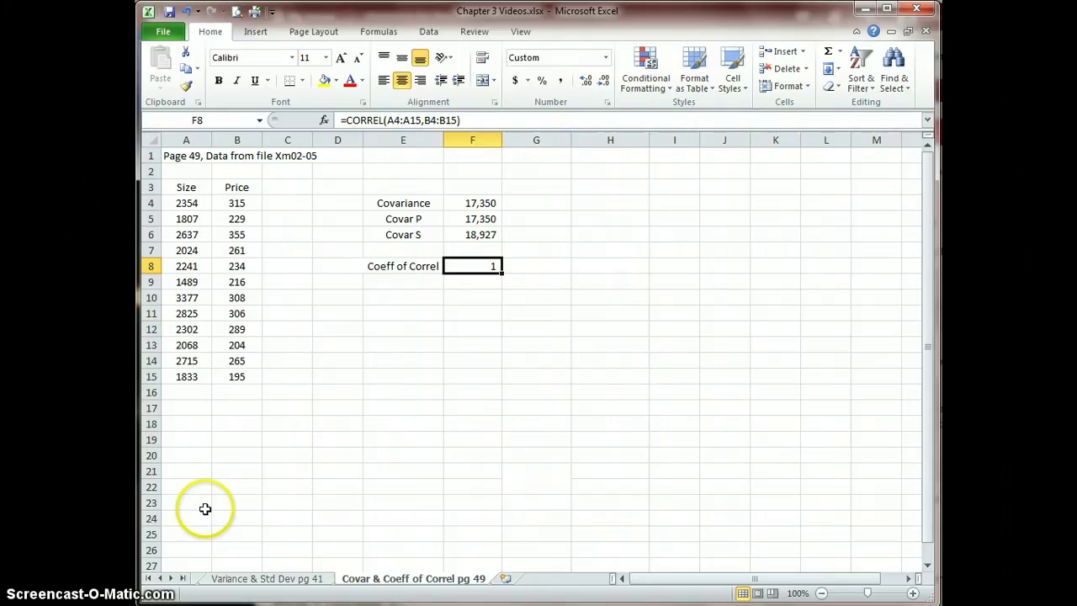
left_click(197, 539)
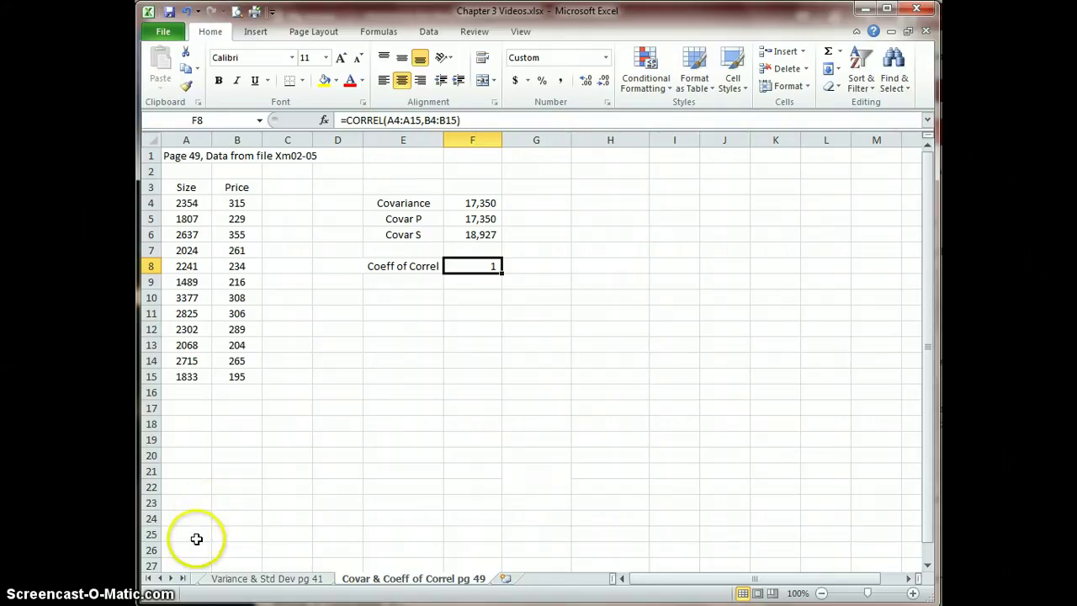